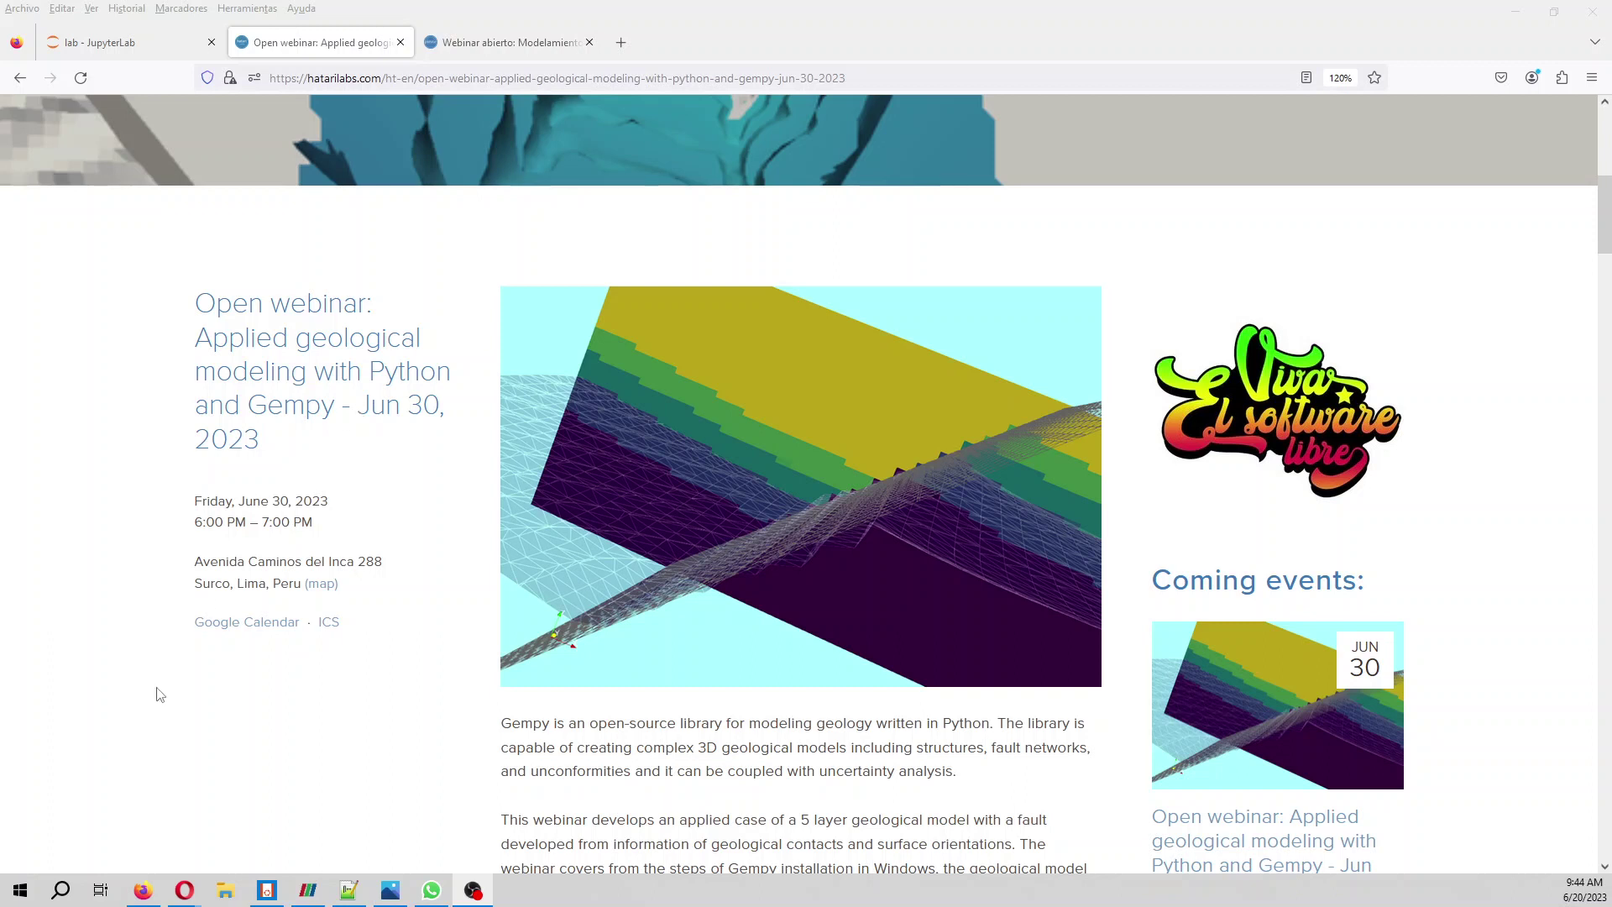
# Bring the WSL terminal running the Jupyter Server in front of the webinar page
pyautogui.click(266, 891)
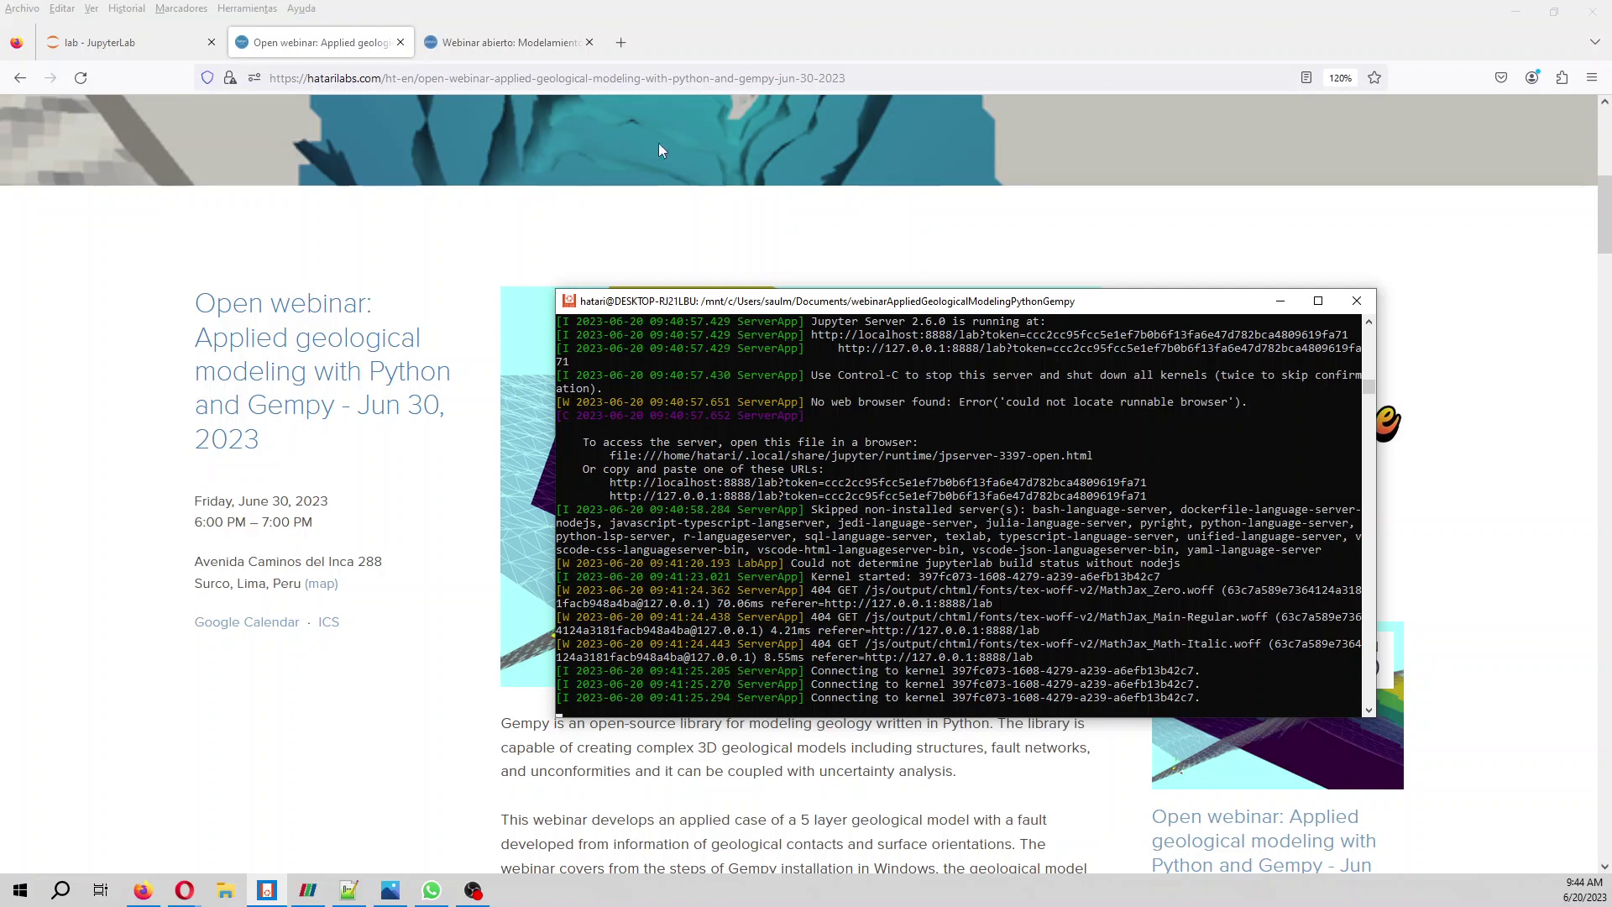
# Browse the gempyTutorial notebook in JupyterLab, then bring up the ParaView window
pyautogui.click(88, 43)
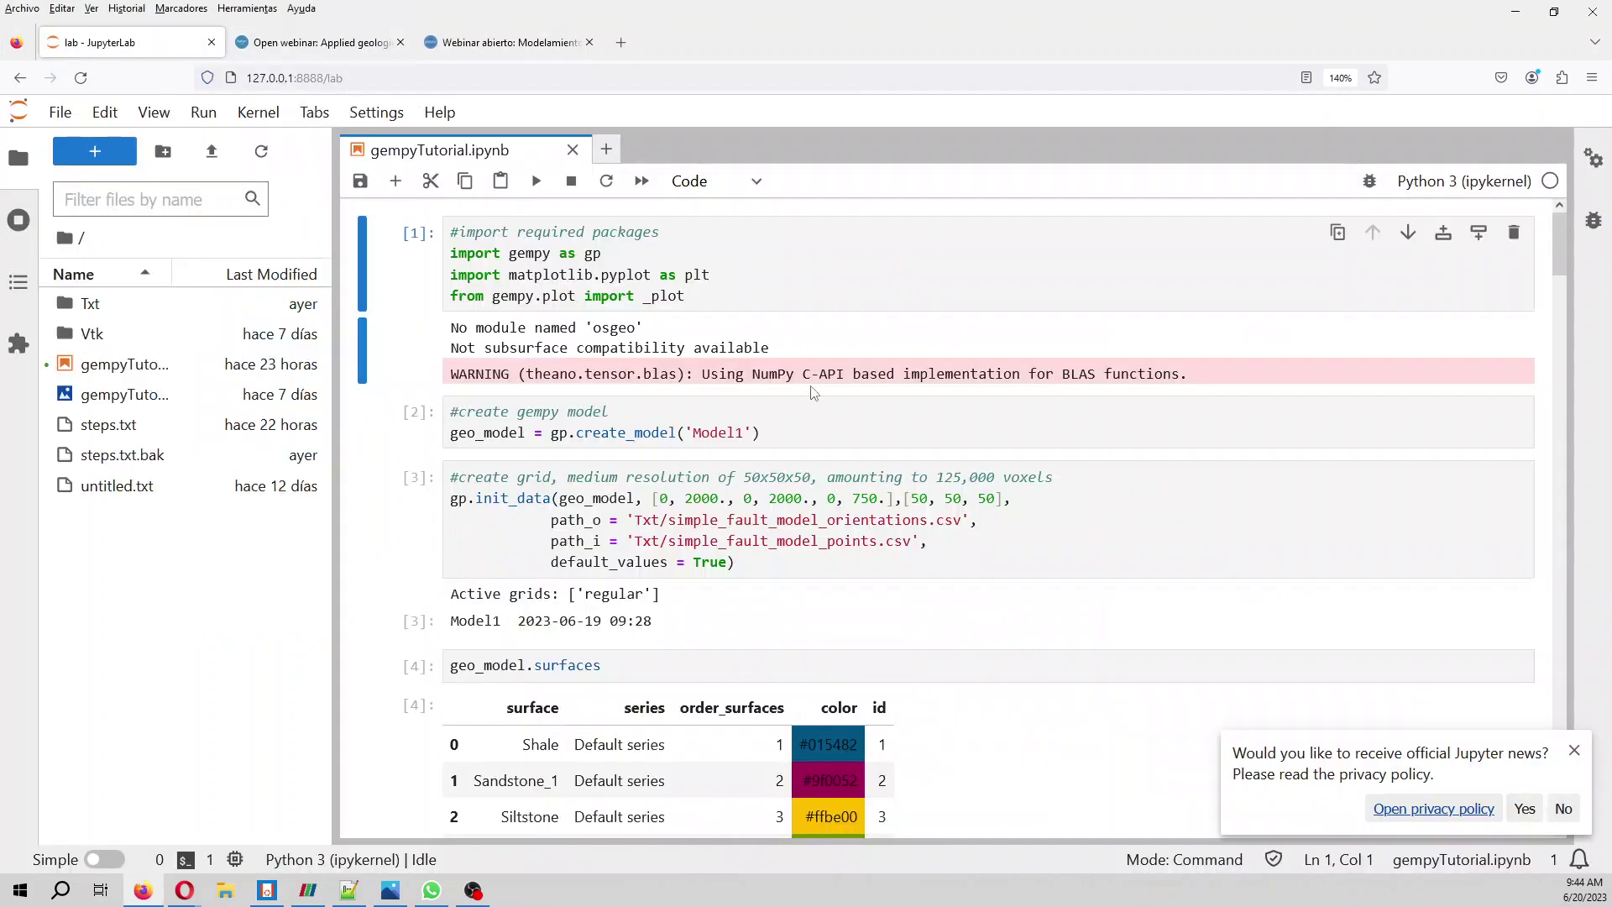
pyautogui.scroll(-2, 813, 388)
pyautogui.scroll(-5, 812, 388)
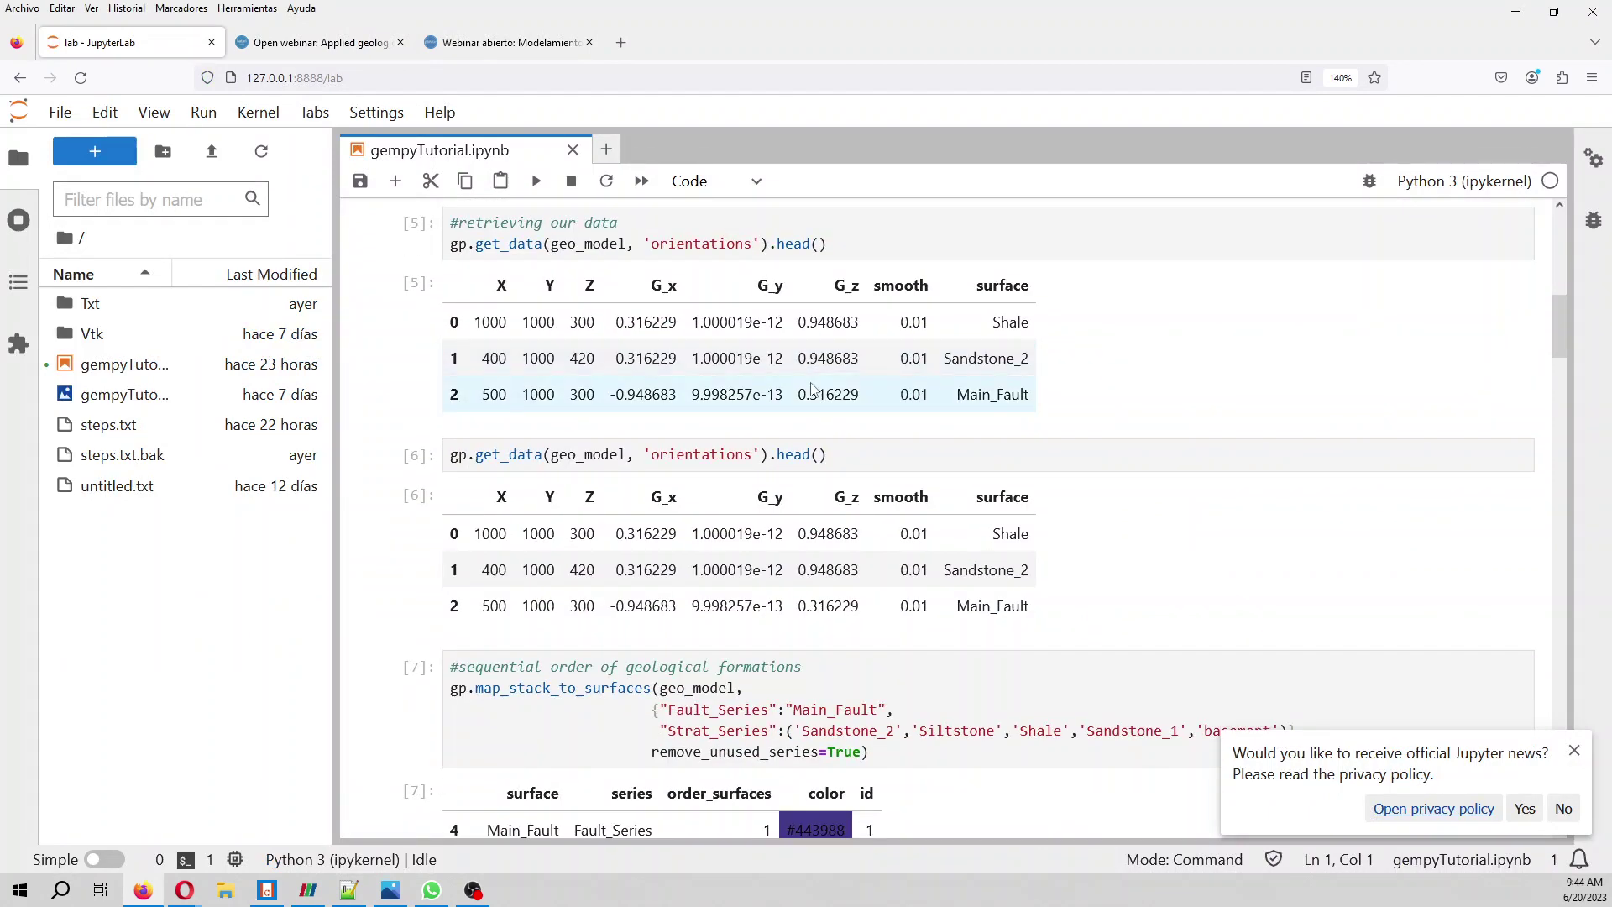
pyautogui.scroll(5, 811, 386)
pyautogui.scroll(3, 811, 380)
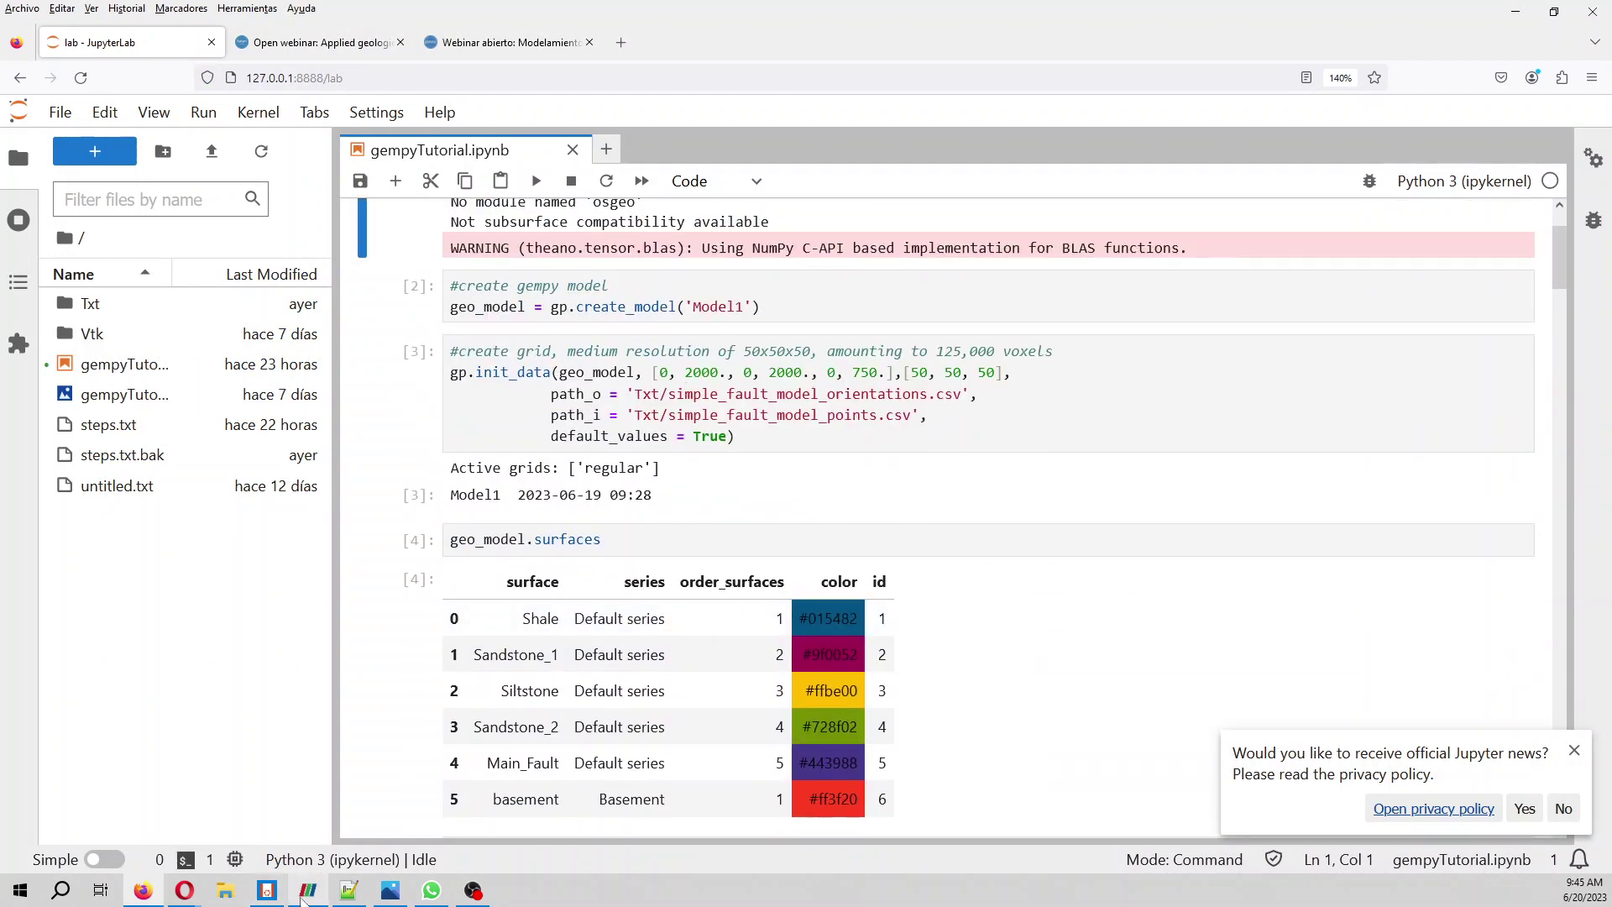
pyautogui.click(308, 891)
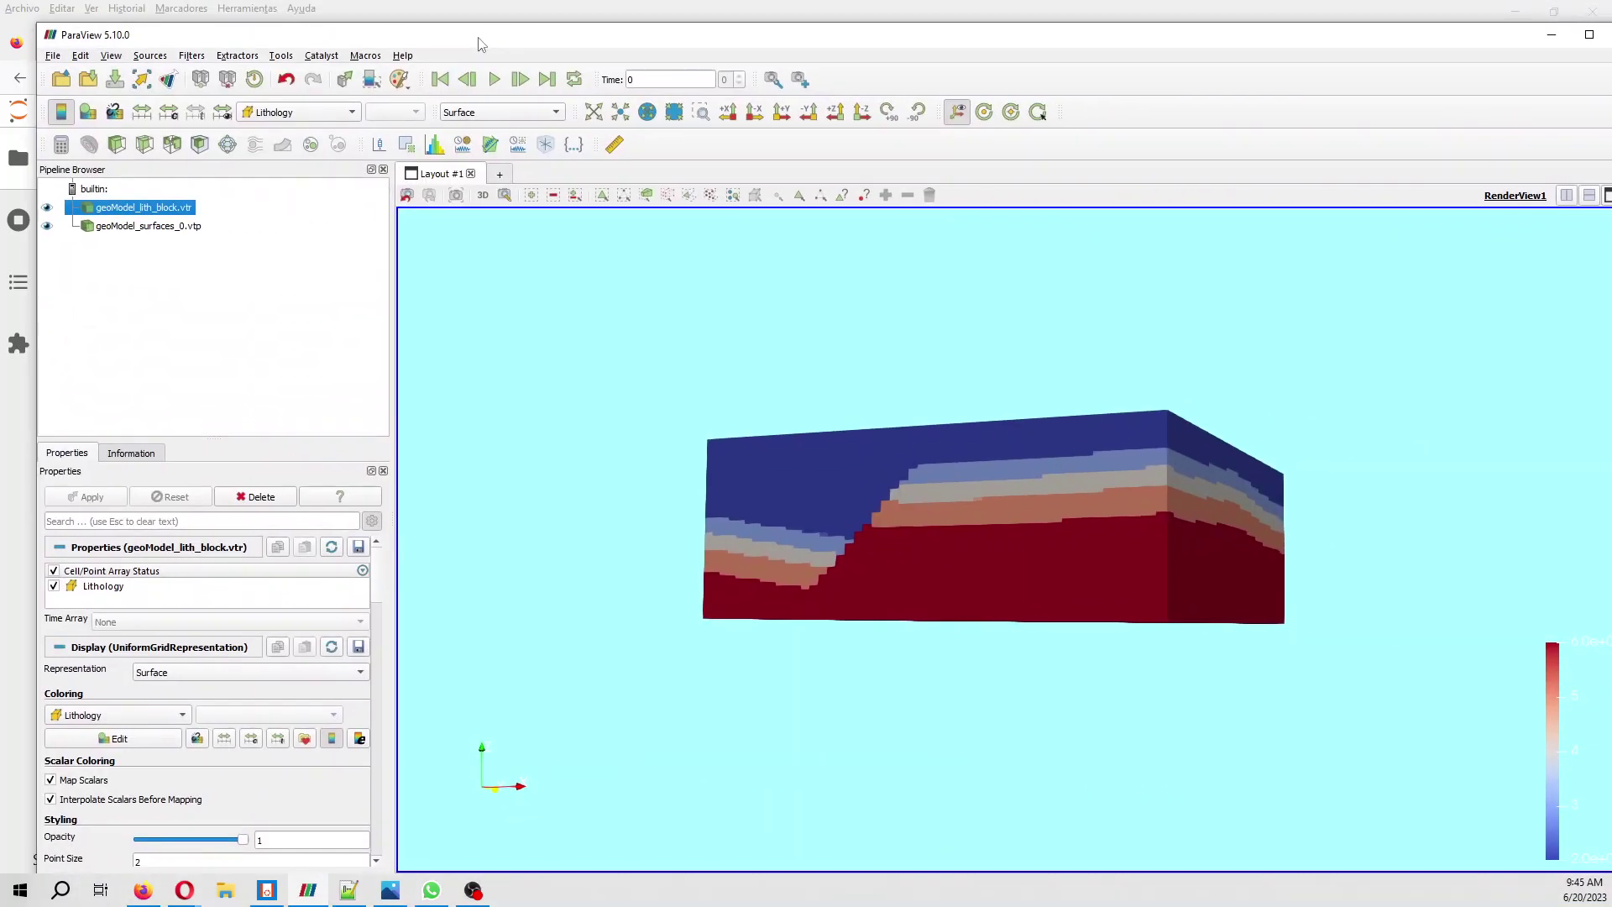
# Maximize ParaView and orbit the lithology block, then minimize it and return to the Hatarilabs webinar page
pyautogui.click(1589, 35)
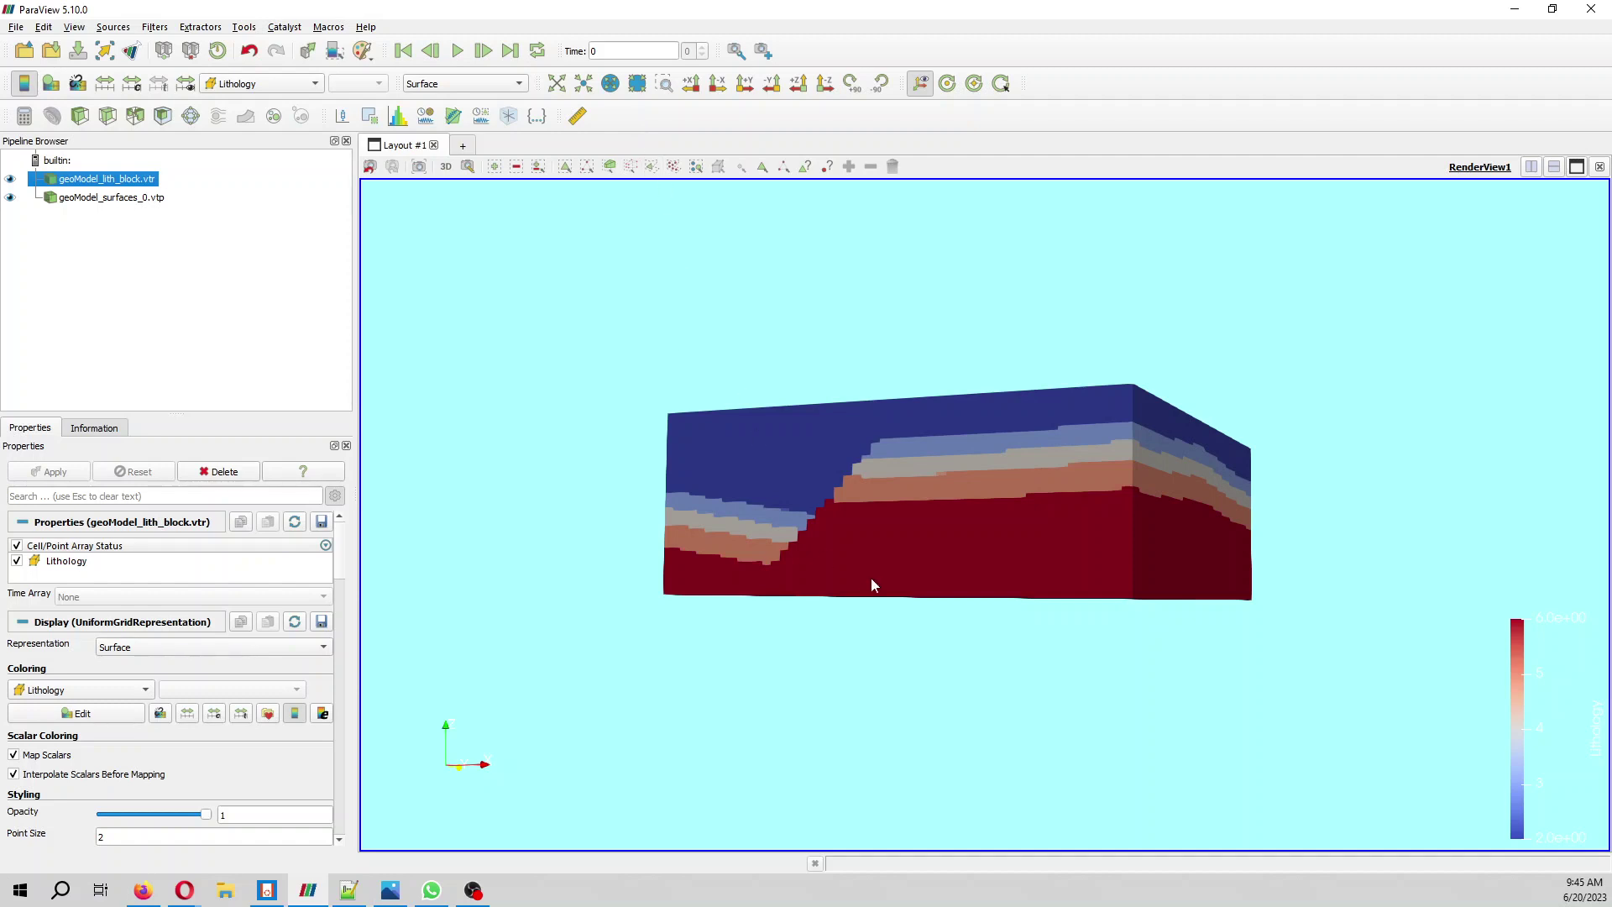
pyautogui.moveTo(965, 578)
pyautogui.mouseDown()
pyautogui.moveTo(828, 617)
pyautogui.moveTo(879, 539)
pyautogui.moveTo(970, 564)
pyautogui.moveTo(981, 618)
pyautogui.mouseUp()
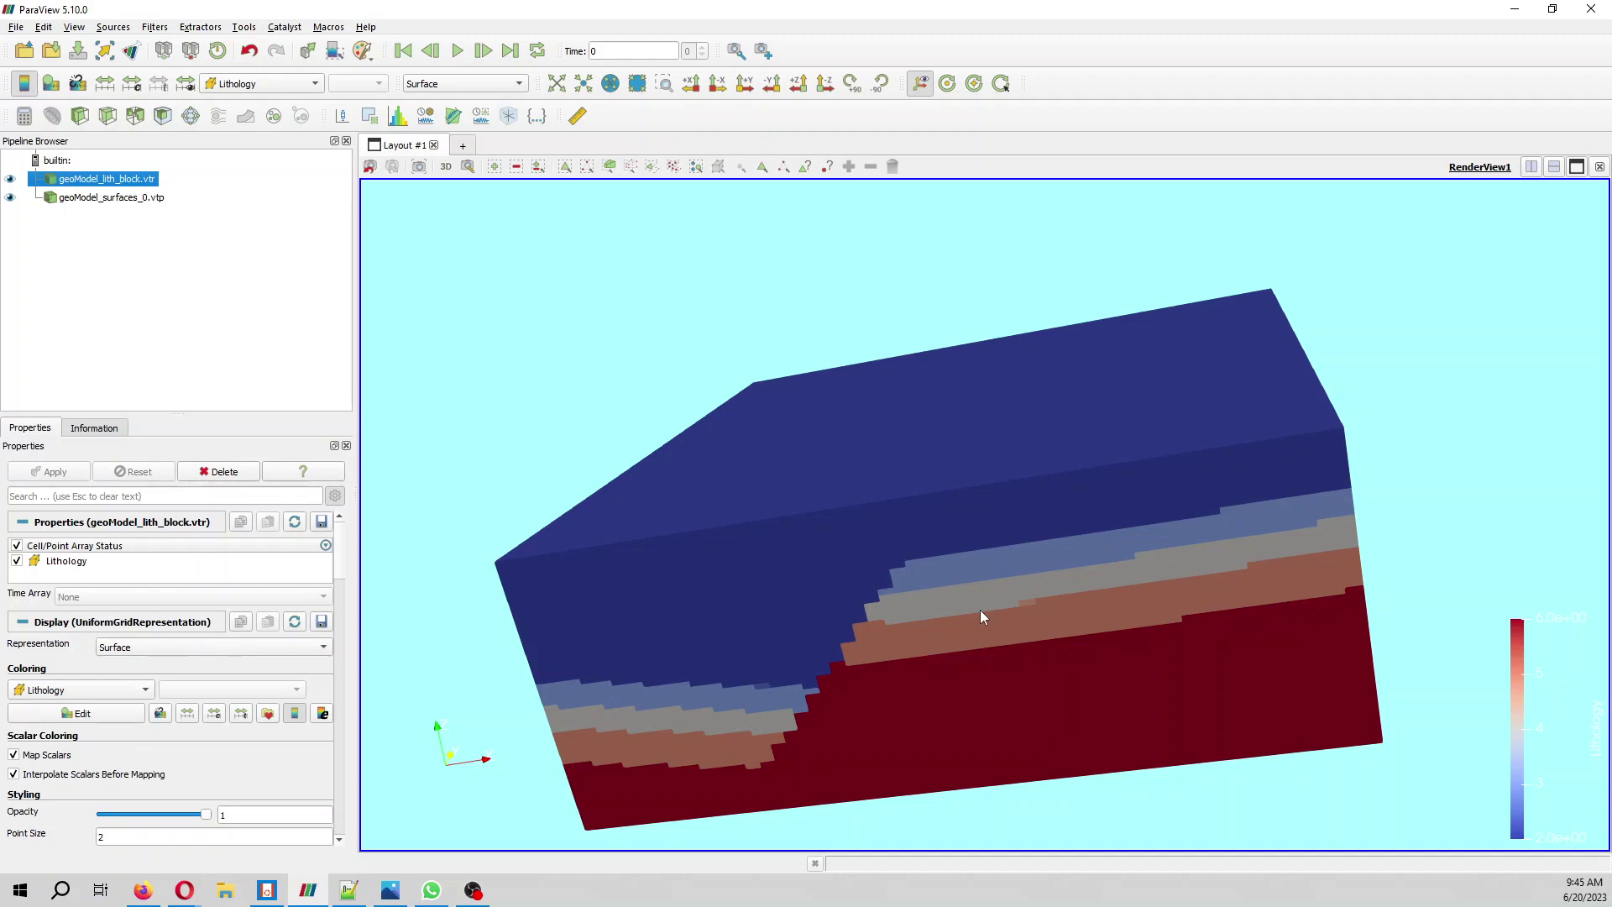
pyautogui.click(1502, 17)
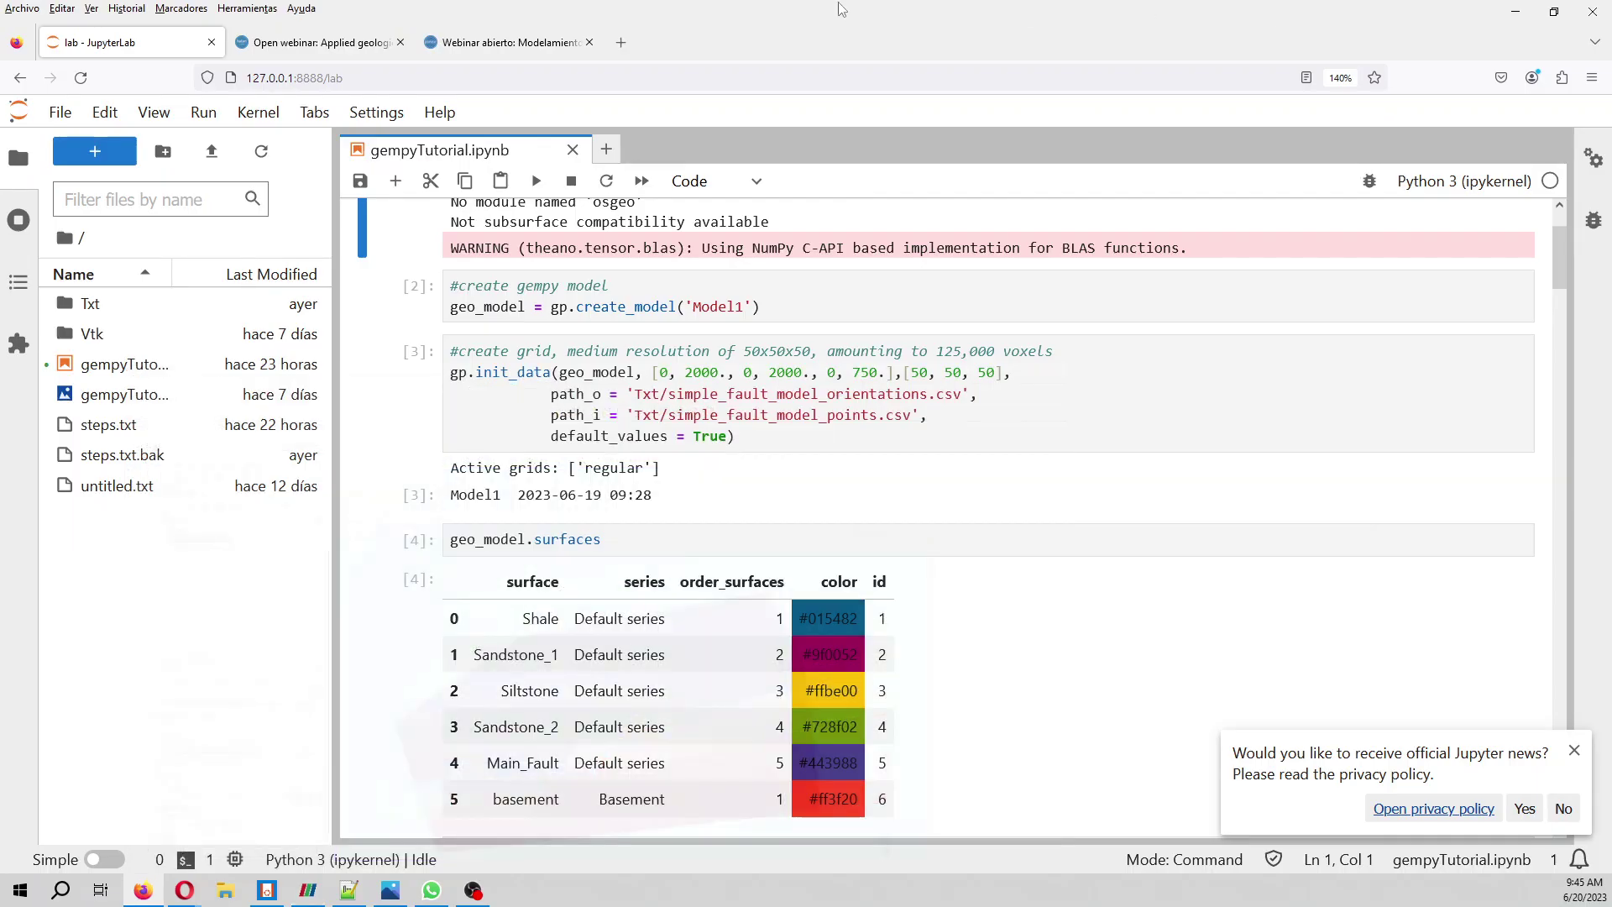
pyautogui.click(308, 41)
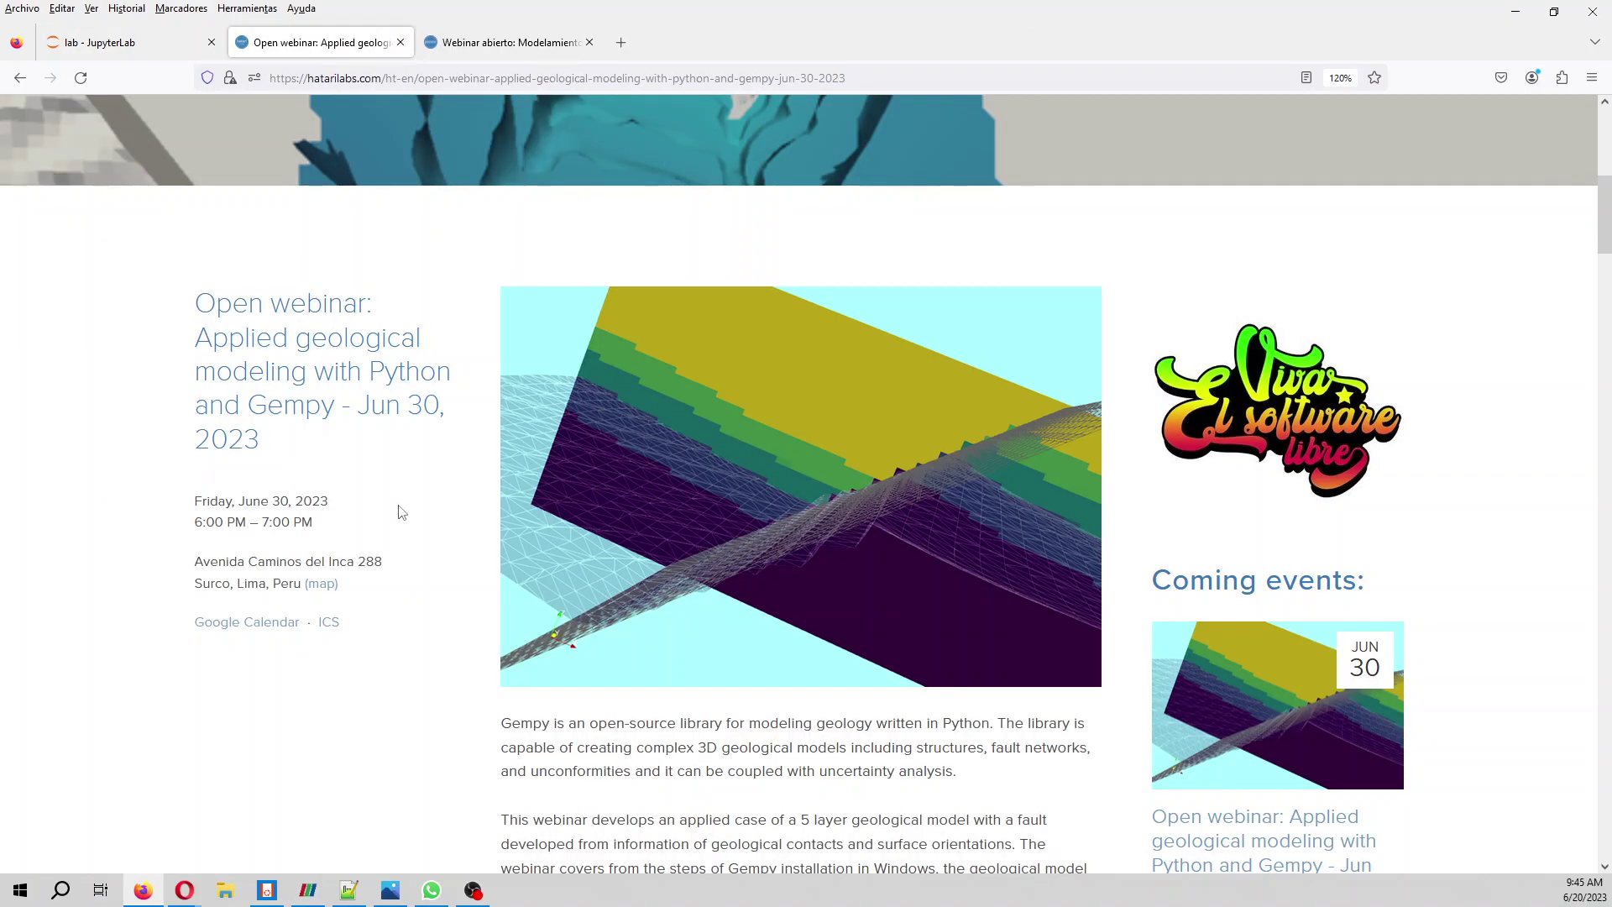